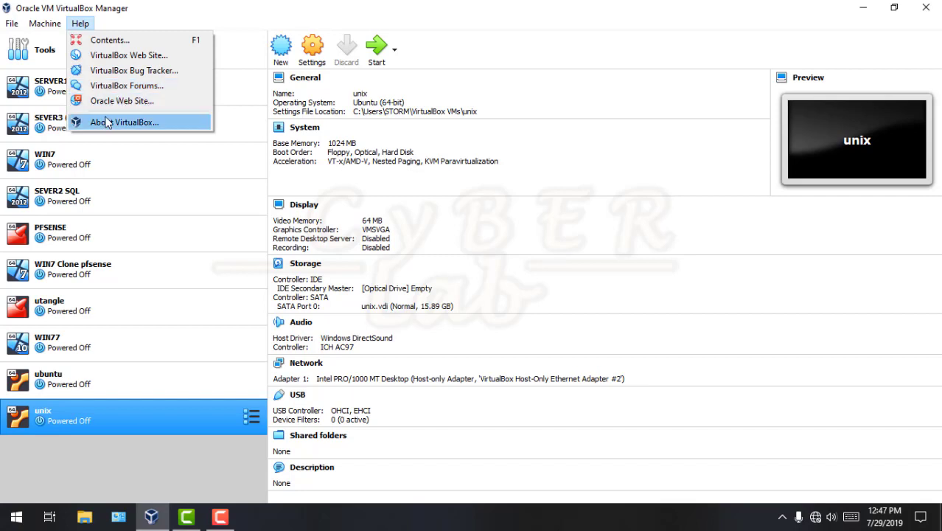
mouse_move(59, 27)
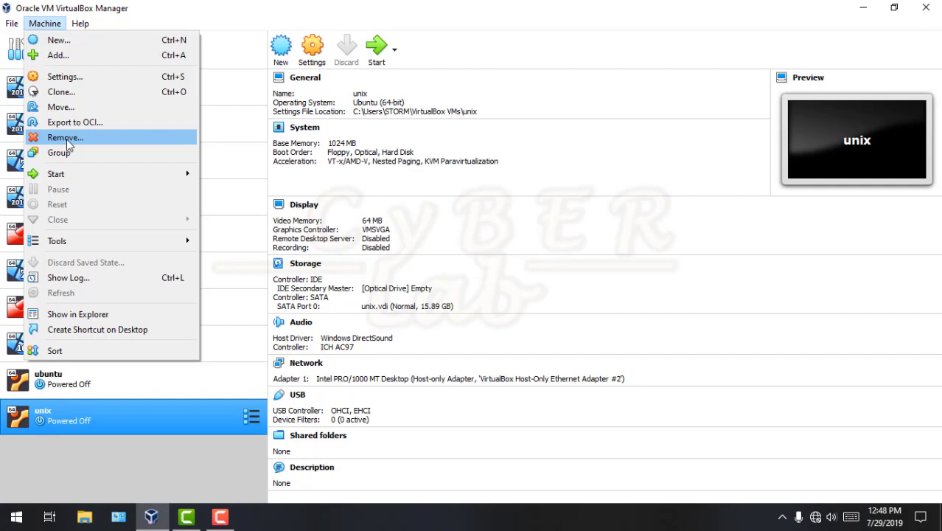
mouse_move(57, 178)
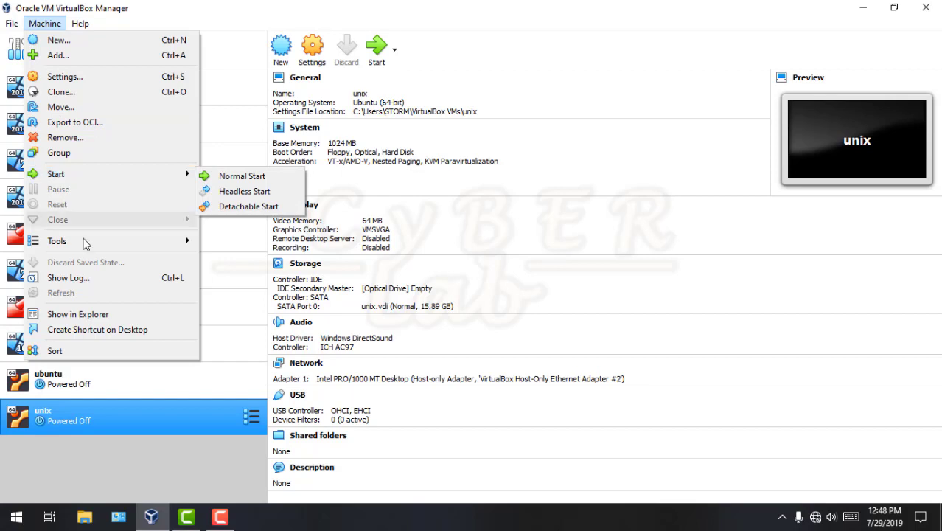
mouse_move(83, 244)
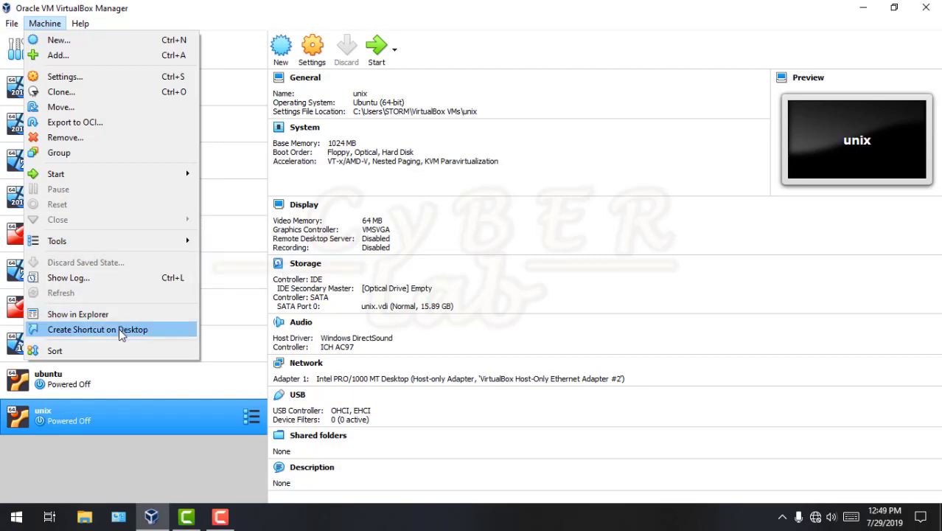
left_click(185, 6)
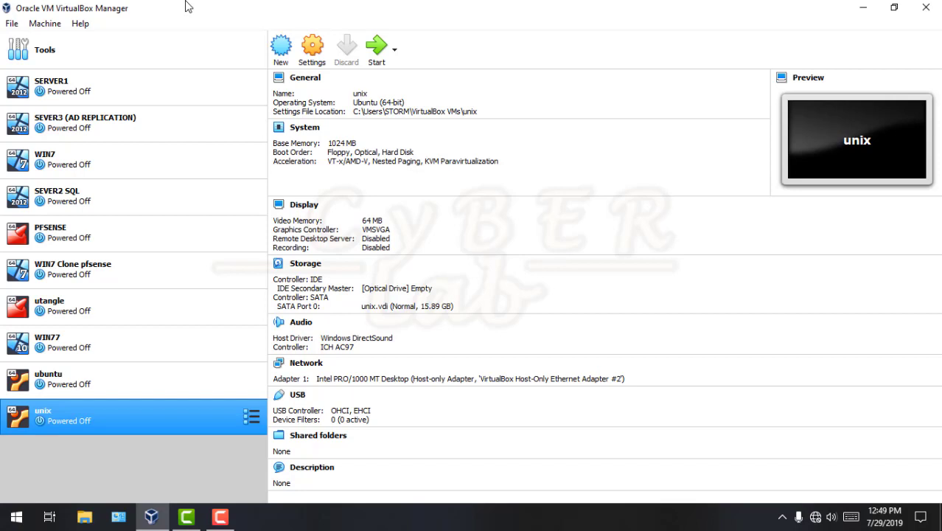
Create a new host-only Ethernet adapter in the Host Network Manager.
left_click(12, 24)
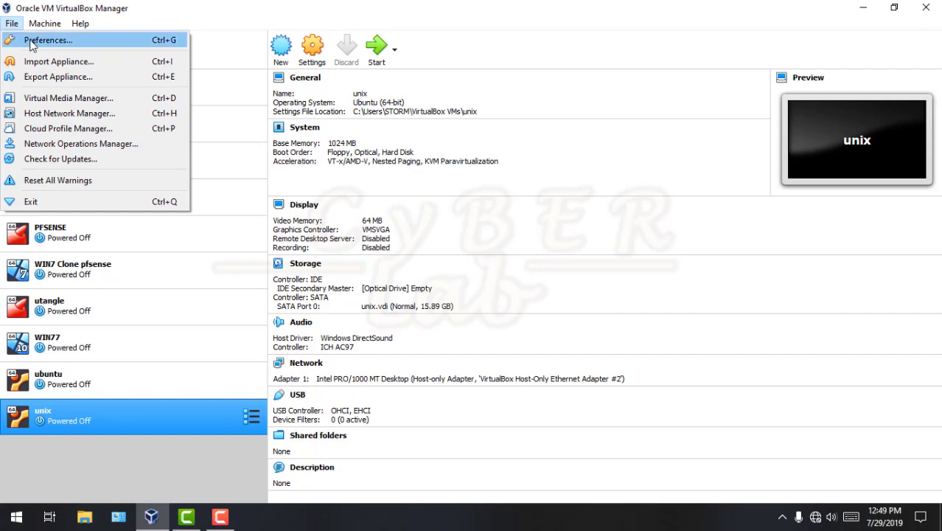
left_click(53, 115)
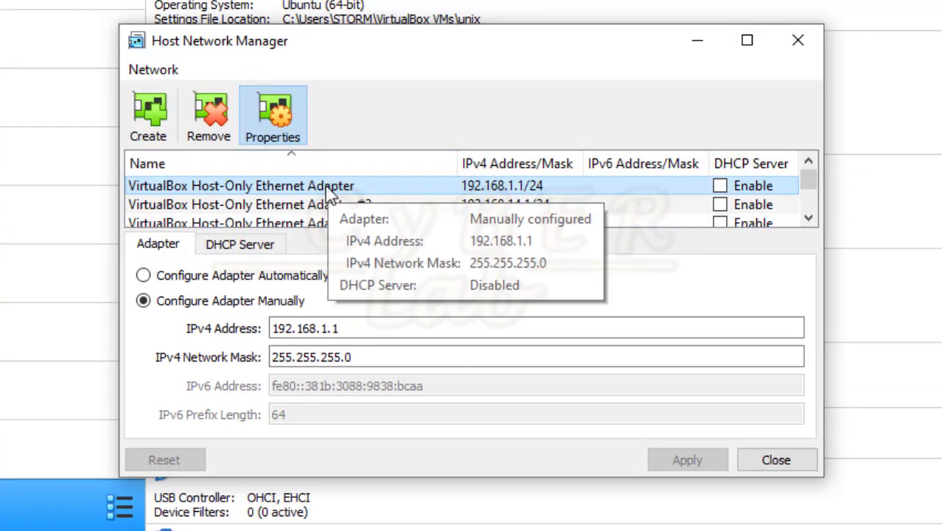
scroll(330, 193, "down", 1)
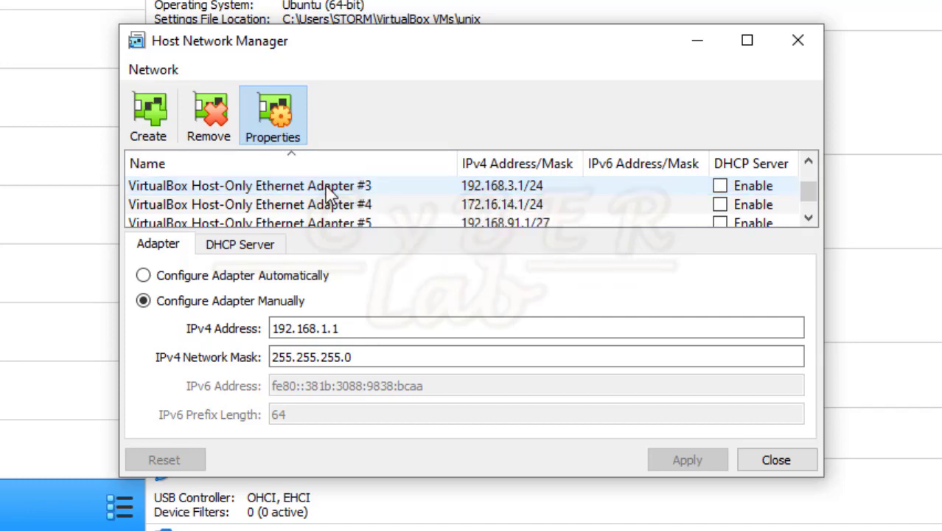
scroll(330, 193, "down", 1)
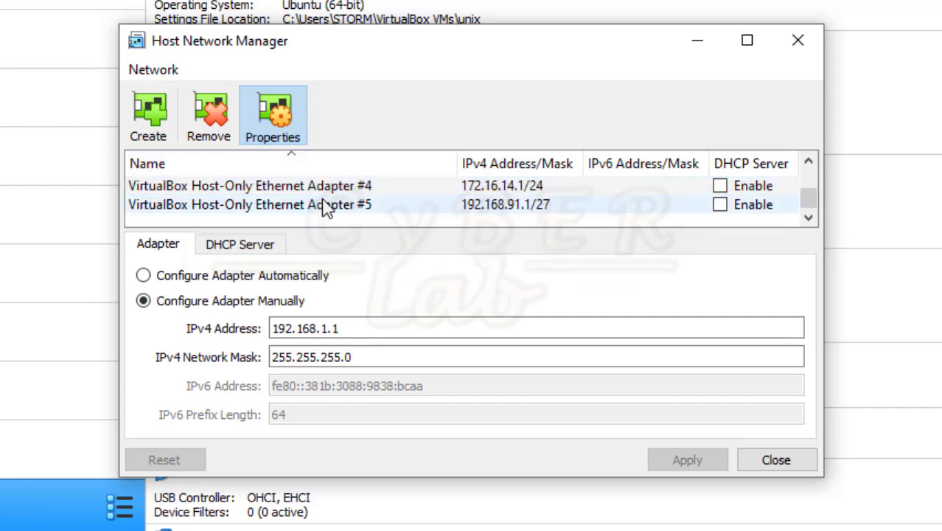
mouse_move(326, 208)
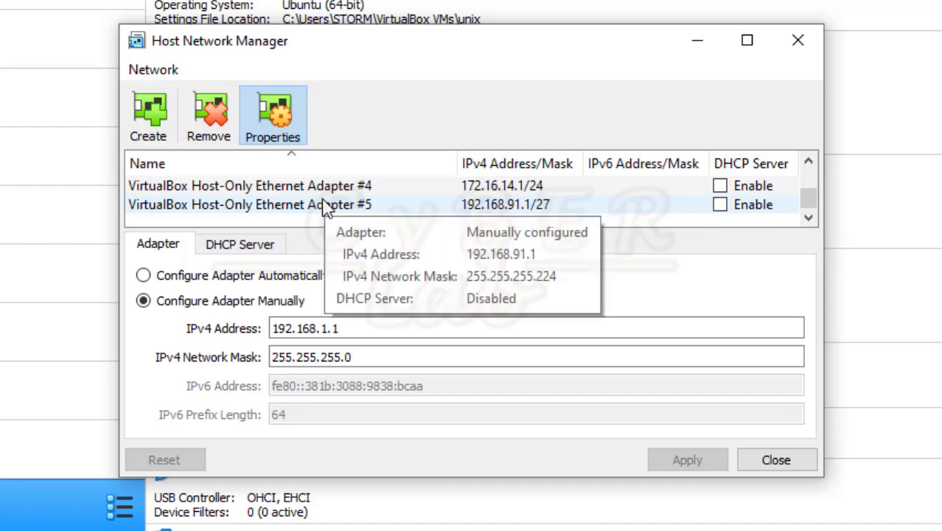
left_click(157, 127)
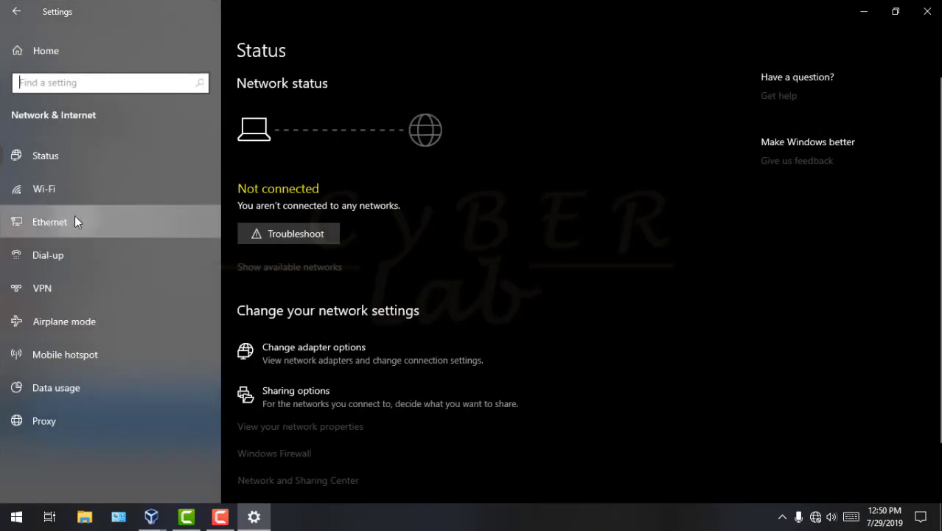
Check the VirtualBox host-only networks in the Network Connections window of Windows and close that window.
left_click(75, 221)
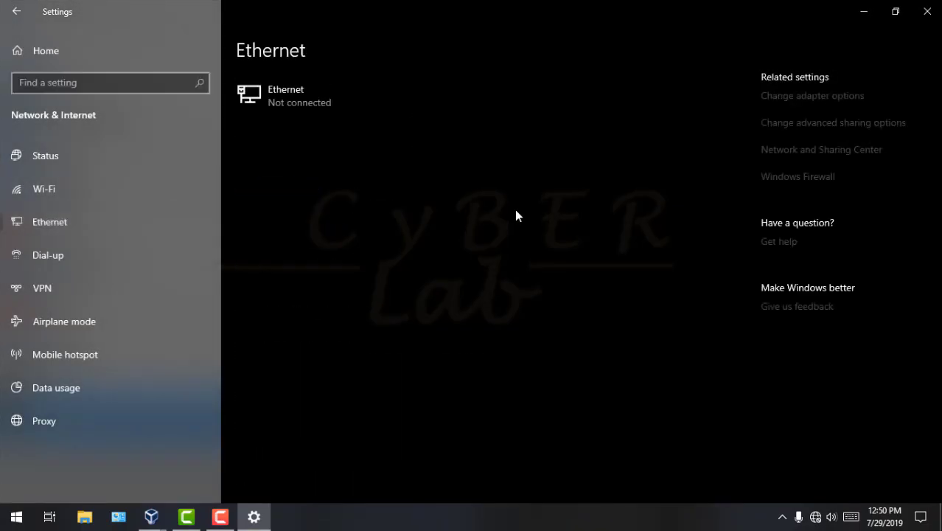
left_click(794, 100)
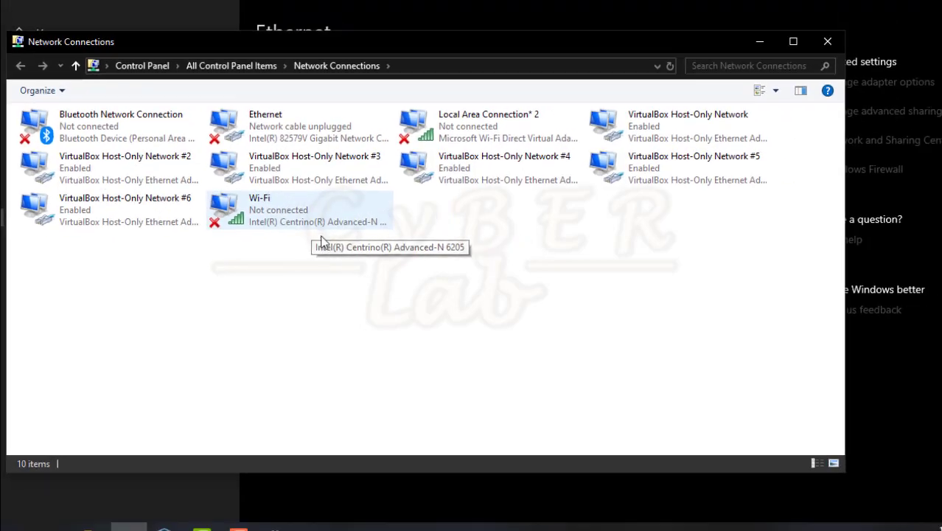
left_click(828, 41)
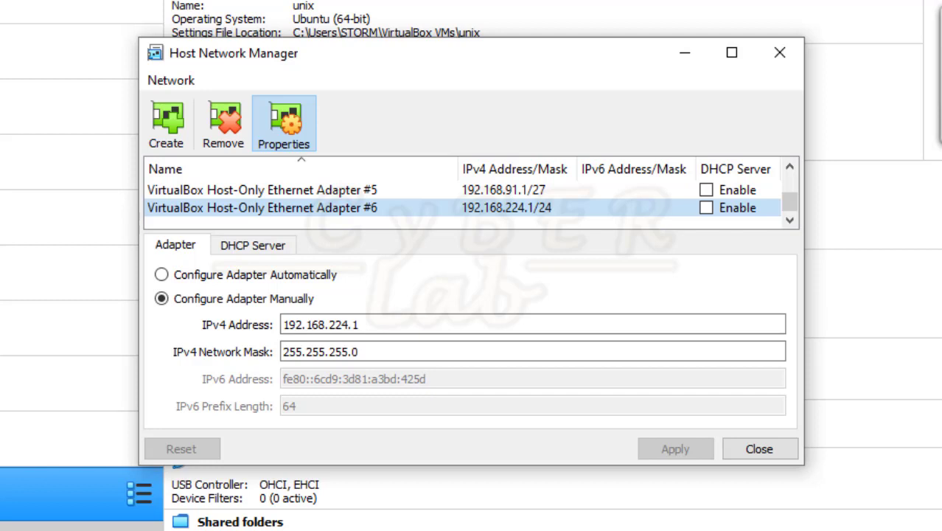
Enable the DHCP server for VirtualBox Host-Only Ethernet Adapter #6, apply automatic adapter configuration, and close the Host Network Manager.
left_click(276, 215)
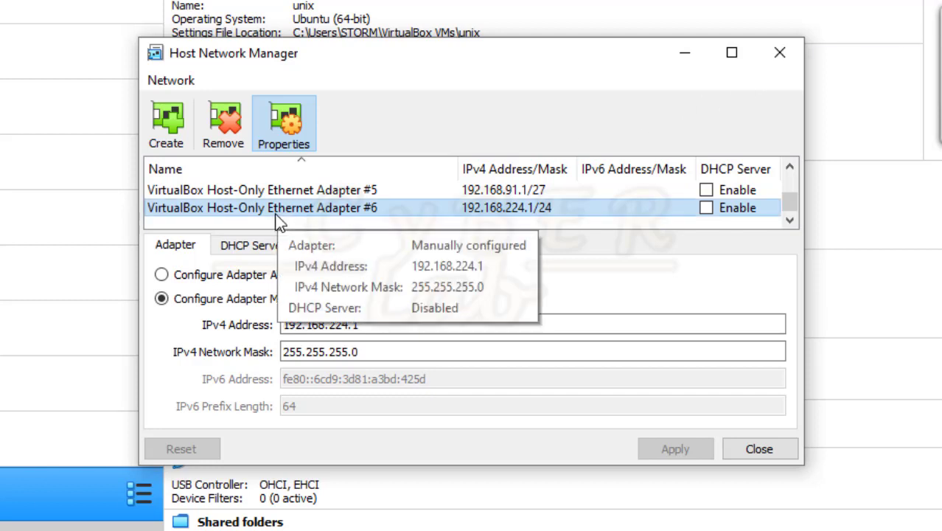
left_click(255, 278)
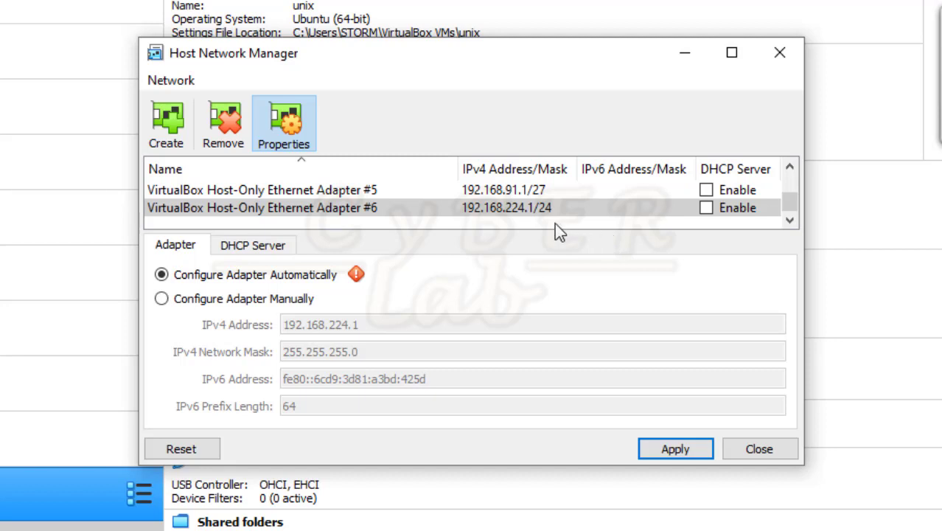
left_click(707, 207)
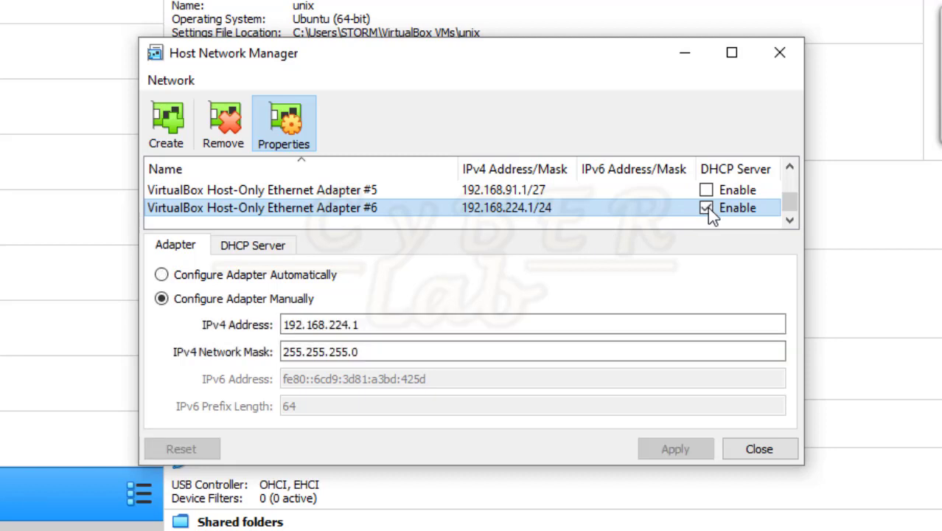
left_click(326, 274)
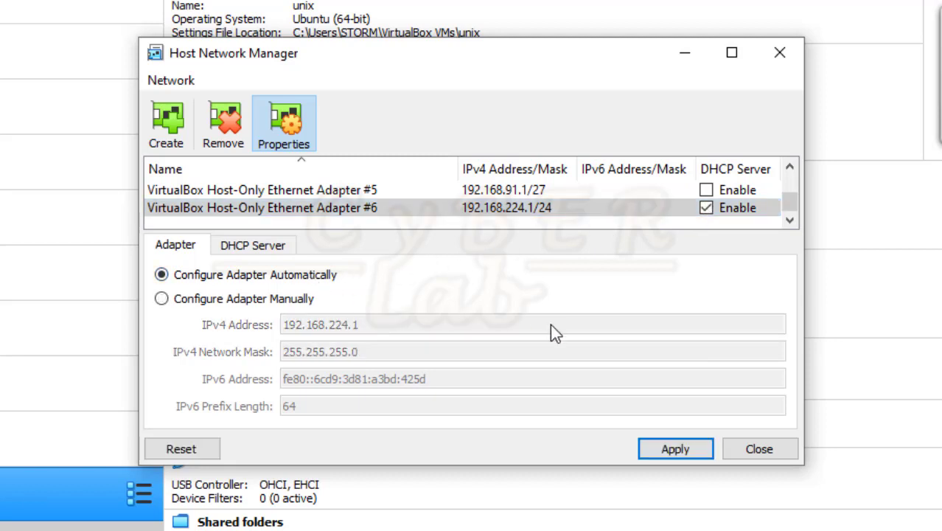
left_click(685, 455)
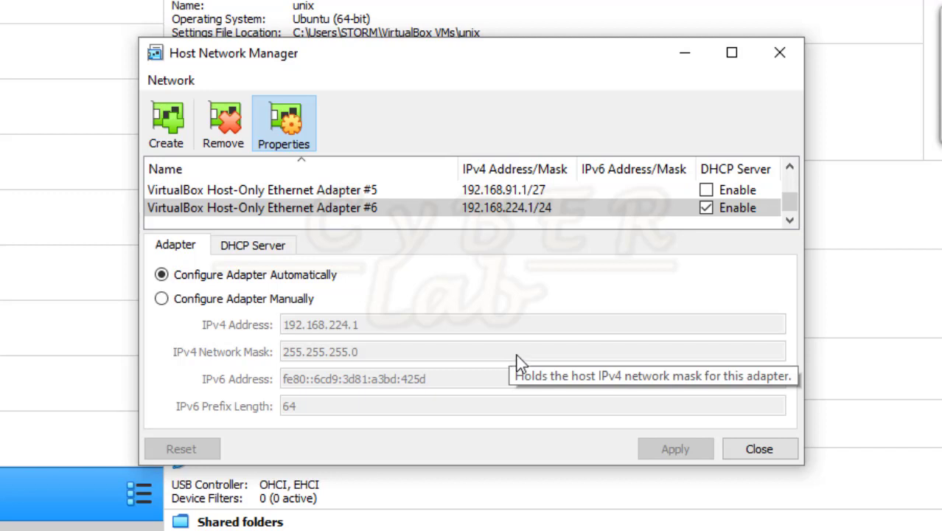
scroll(529, 225, "up", 2)
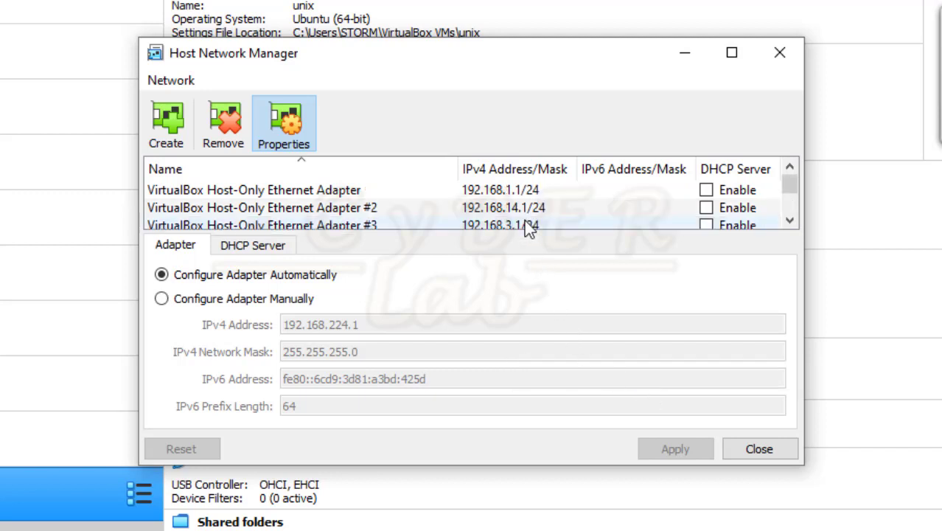
scroll(528, 228, "down", 2)
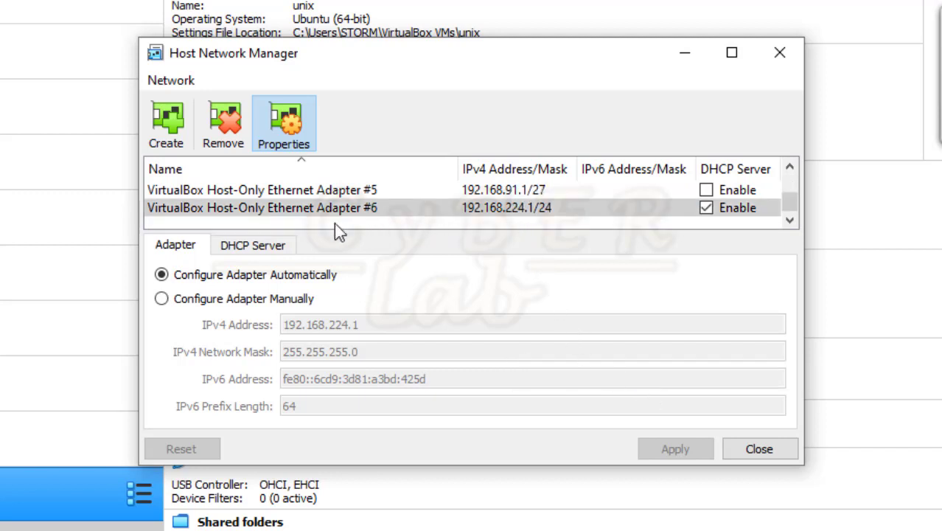
left_click(245, 215)
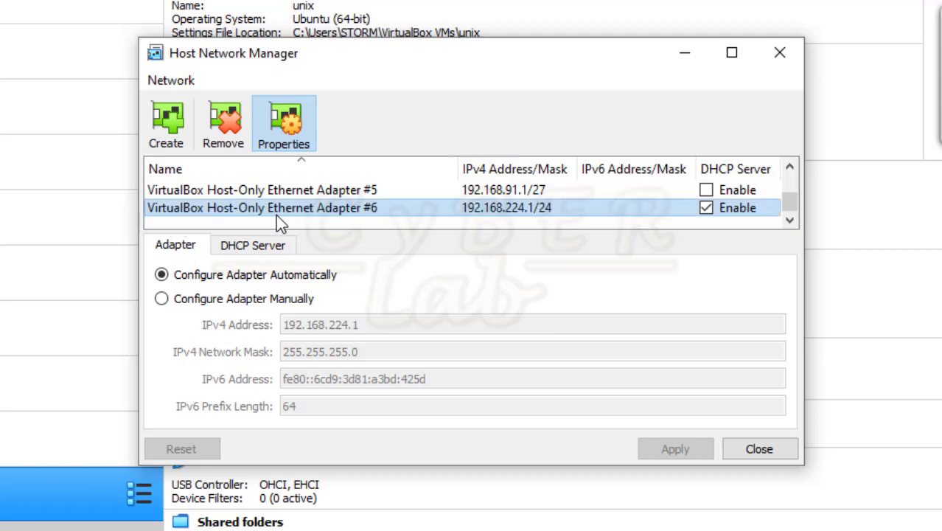
mouse_move(351, 214)
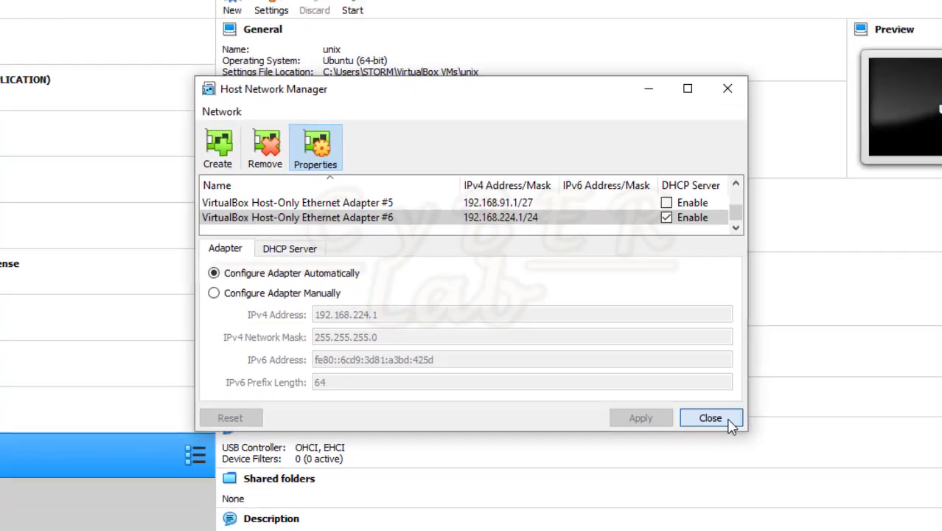
left_click(780, 452)
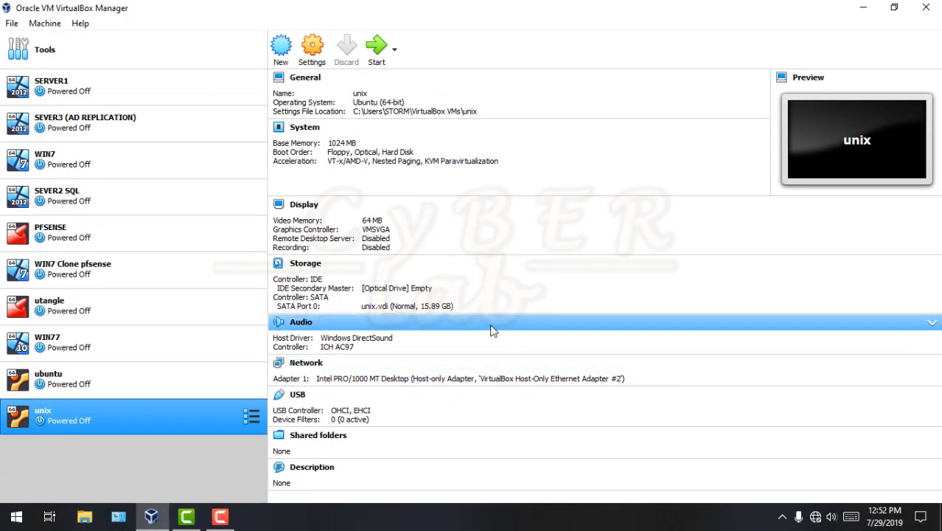
Start a new virtual machine named window7 with type Microsoft Windows and version Windows 7 (64-bit).
left_click(283, 50)
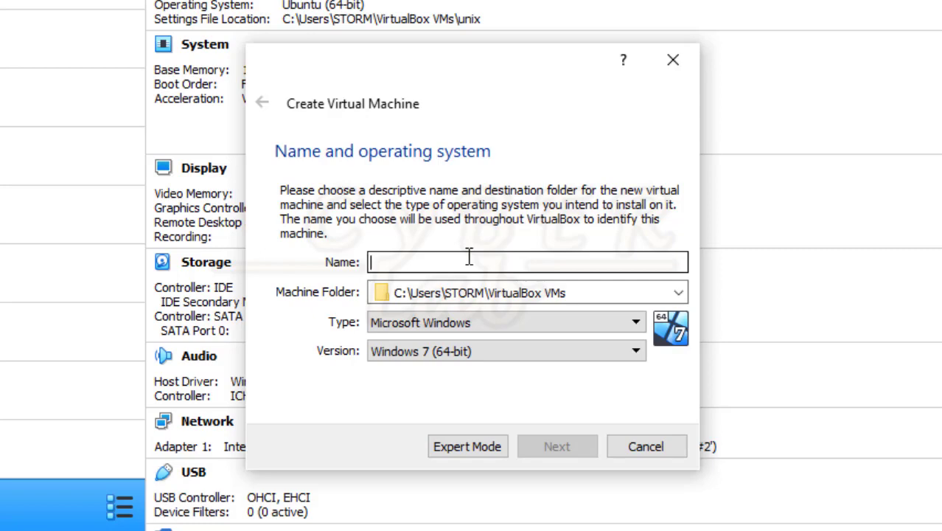
type("wind")
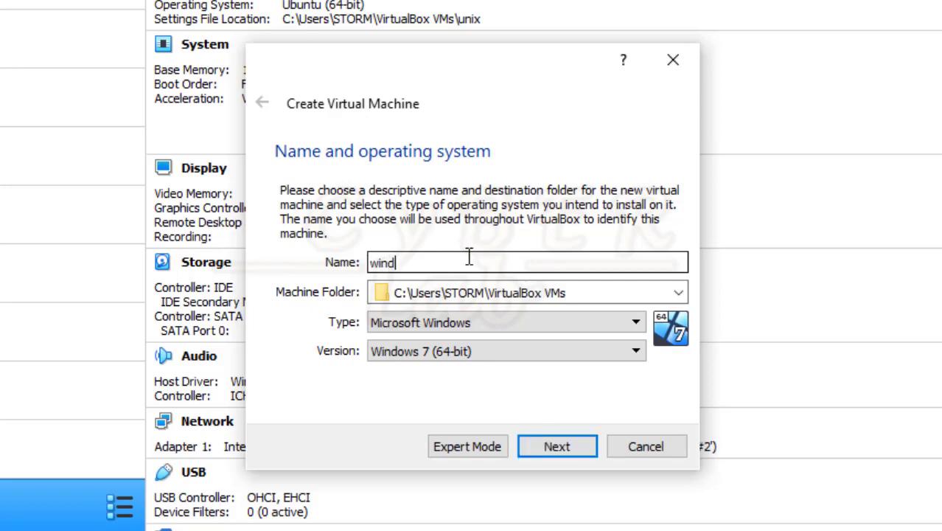
type("ow7")
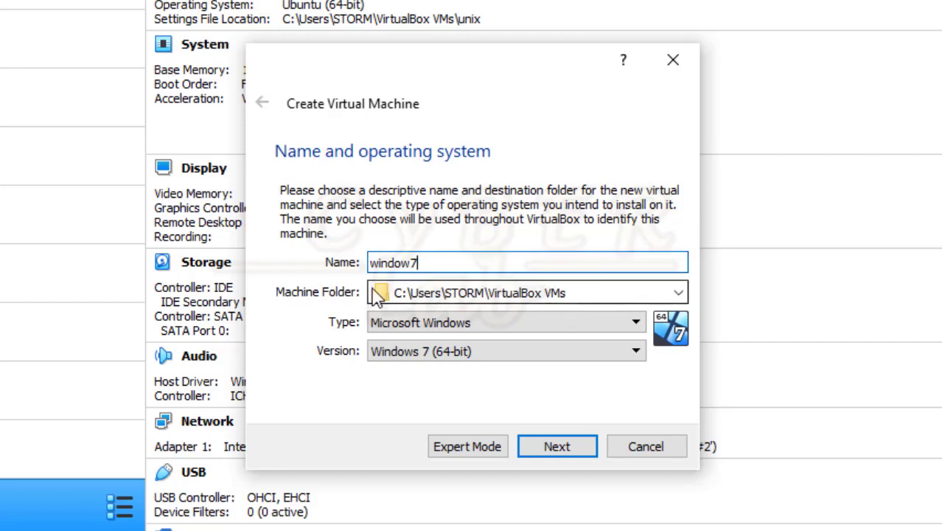
left_click(509, 324)
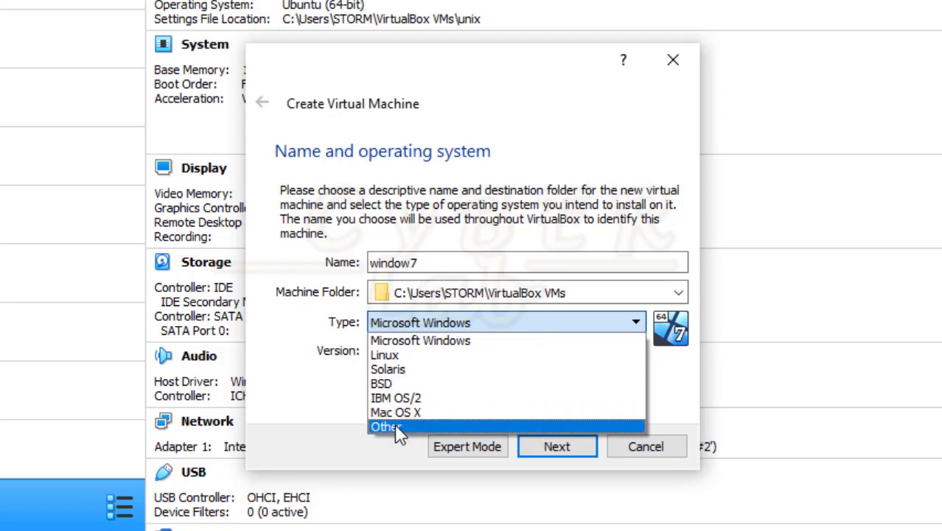
left_click(439, 341)
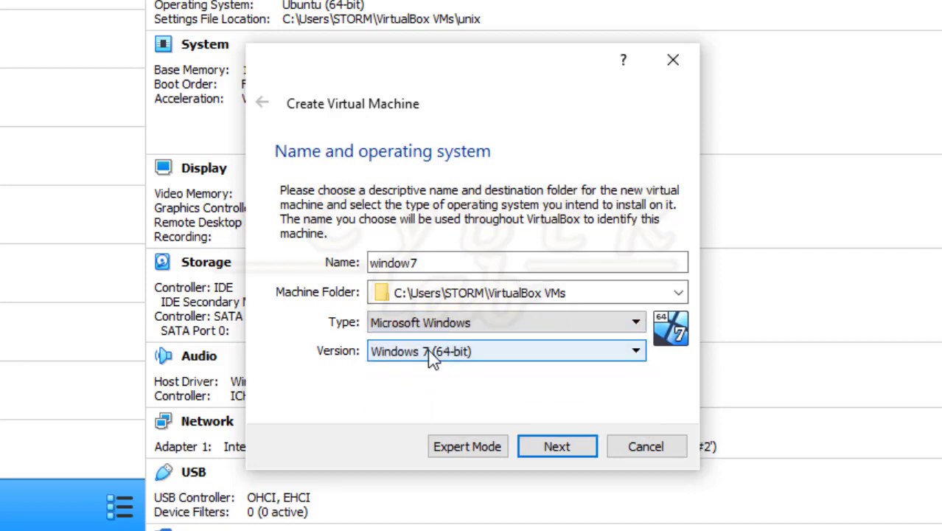
left_click(431, 354)
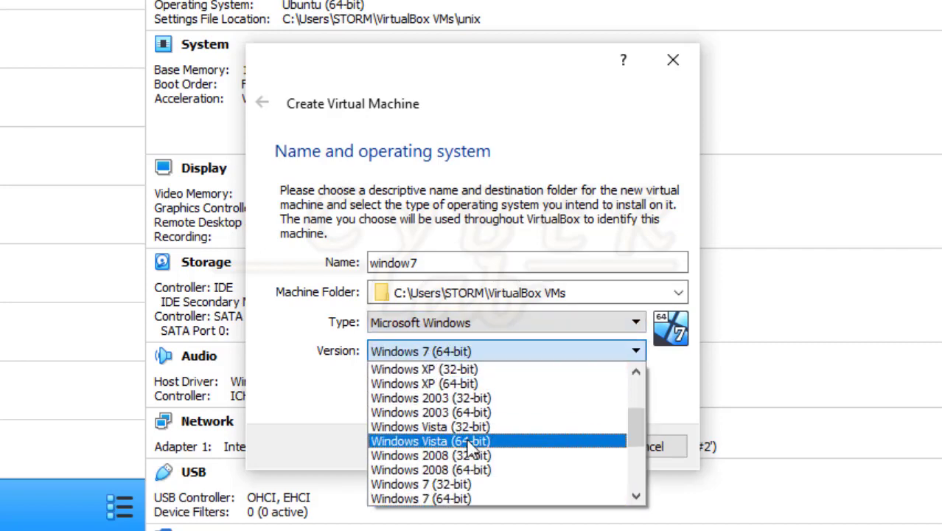
scroll(472, 447, "up", 2)
scroll(471, 444, "up", 1)
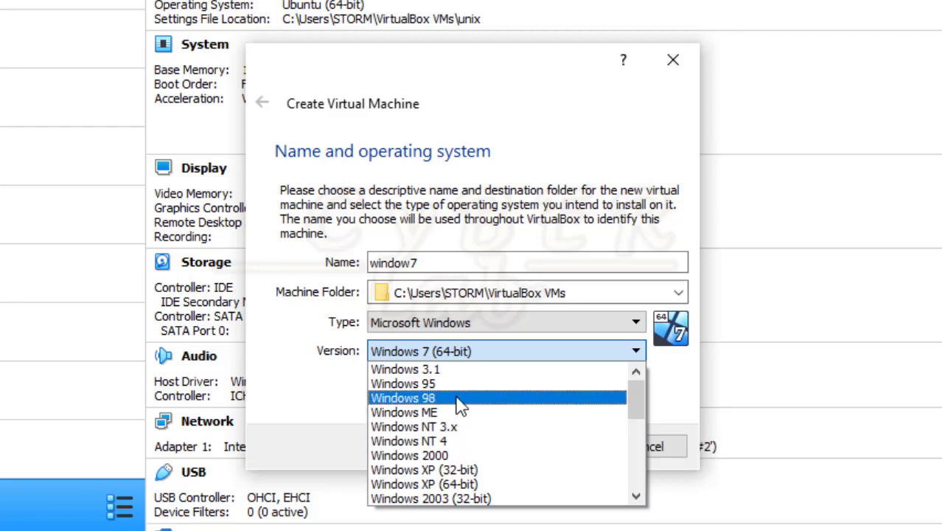
scroll(457, 396, "down", 5)
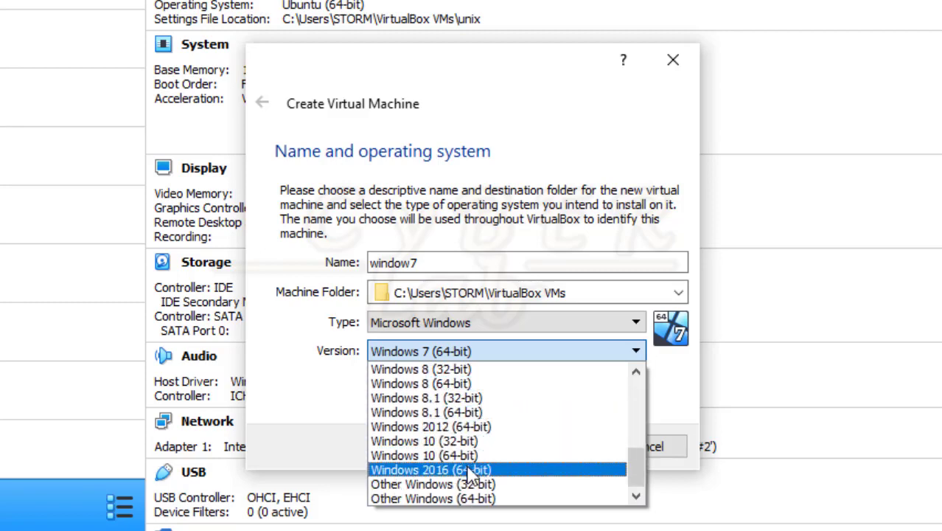
scroll(469, 473, "up", 2)
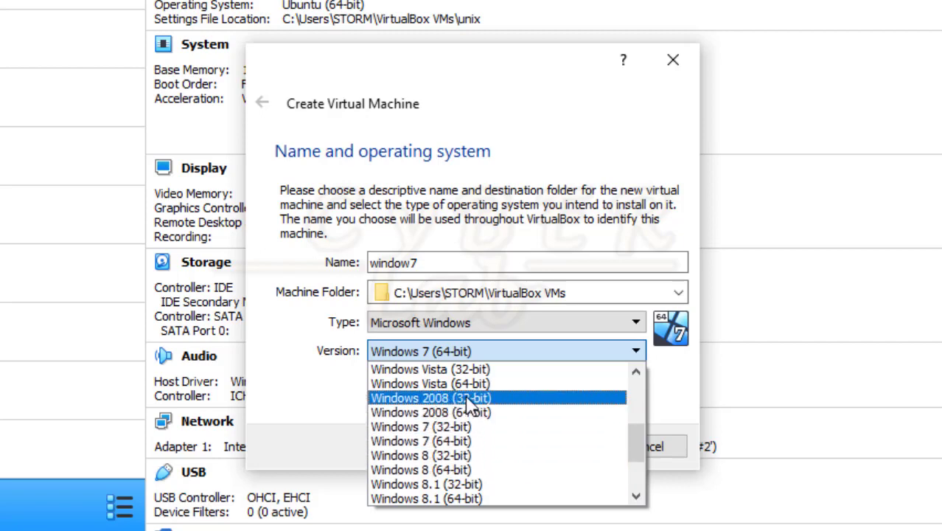
left_click(455, 441)
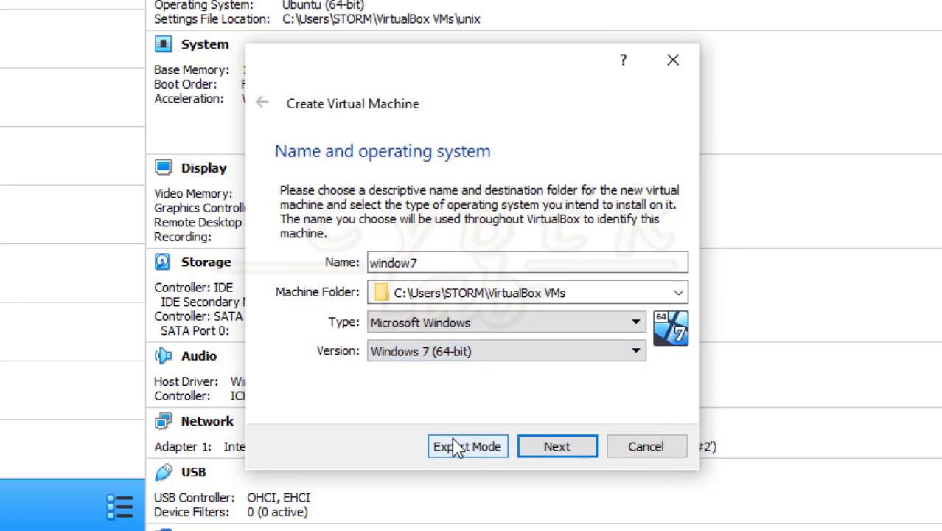
Proceed to the memory size settings and allocate 1024 MB of RAM to the new virtual machine.
left_click(562, 451)
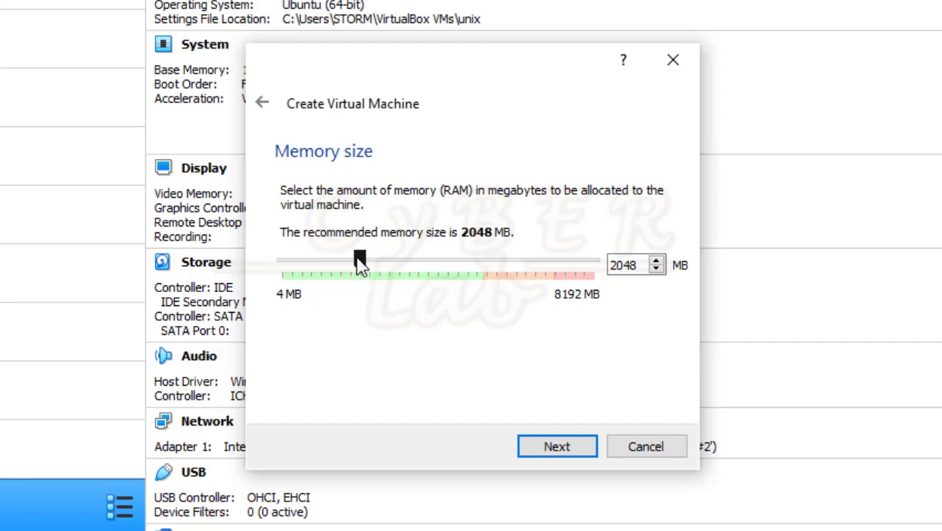
left_click_drag(364, 264, 320, 264)
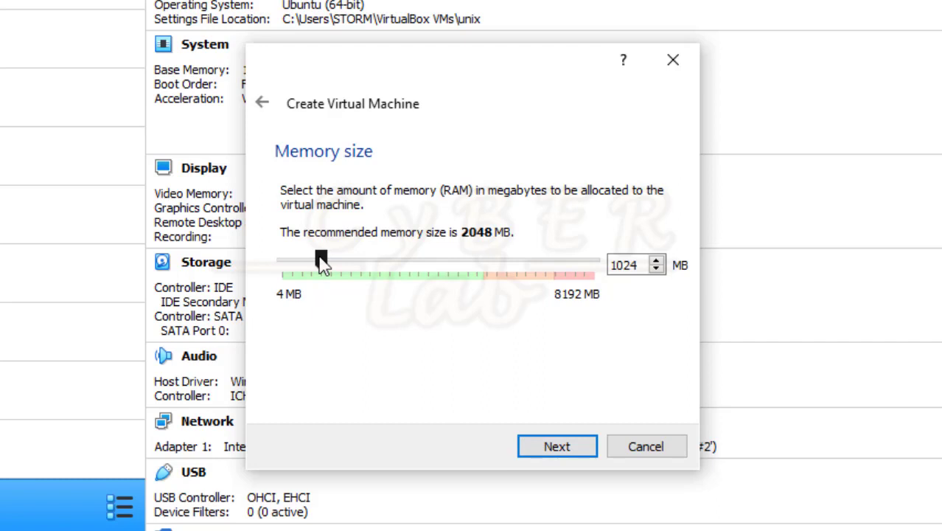
Choose to create a new virtual hard disk of type VDI (VirtualBox Disk Image) with dynamically allocated storage.
left_click(541, 451)
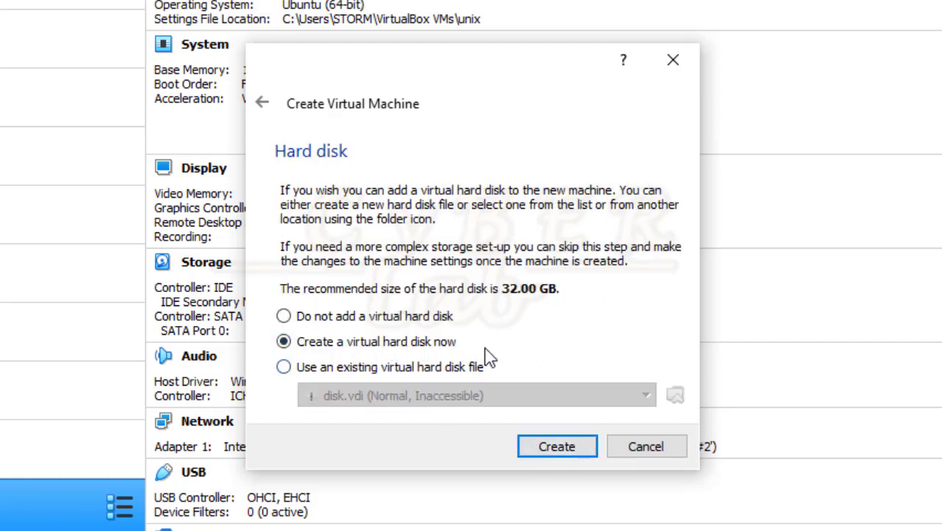
left_click(553, 447)
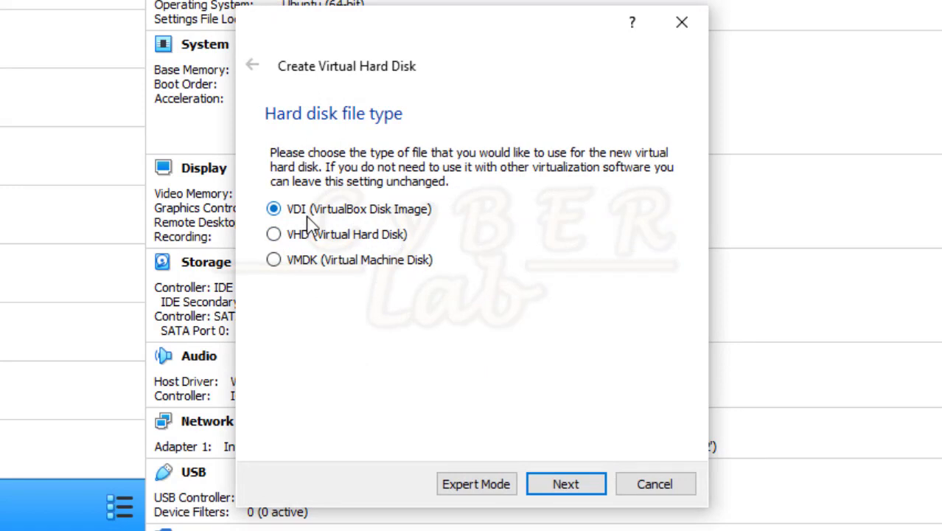
left_click(563, 483)
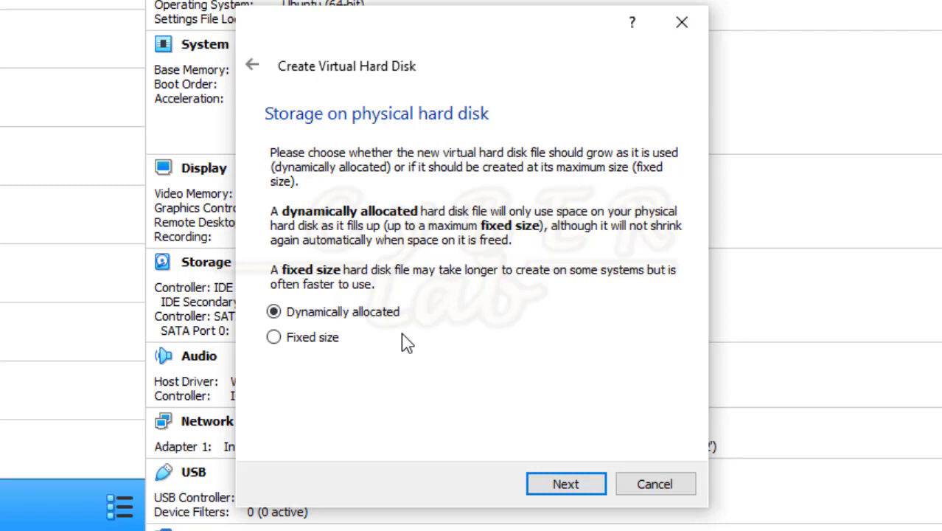
left_click(568, 484)
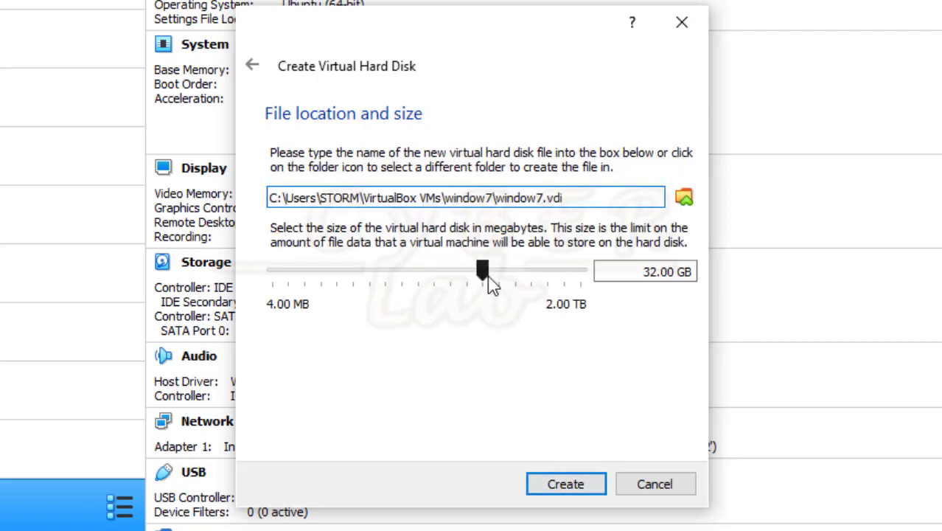
Set the virtual hard disk size to 22.31 GB and create the disk for the window7 machine.
mouse_move(482, 271)
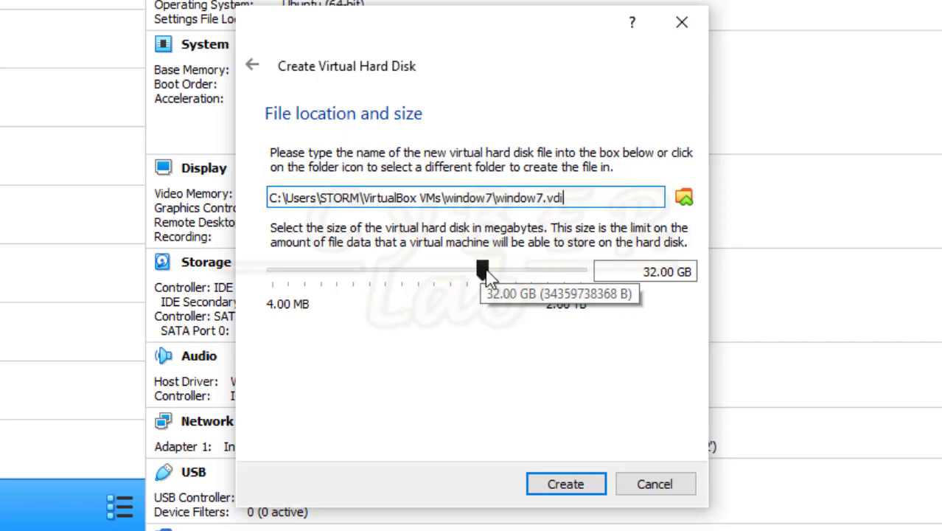
mouse_move(486, 273)
left_mouse_down()
mouse_move(467, 269)
mouse_move(478, 268)
left_mouse_up()
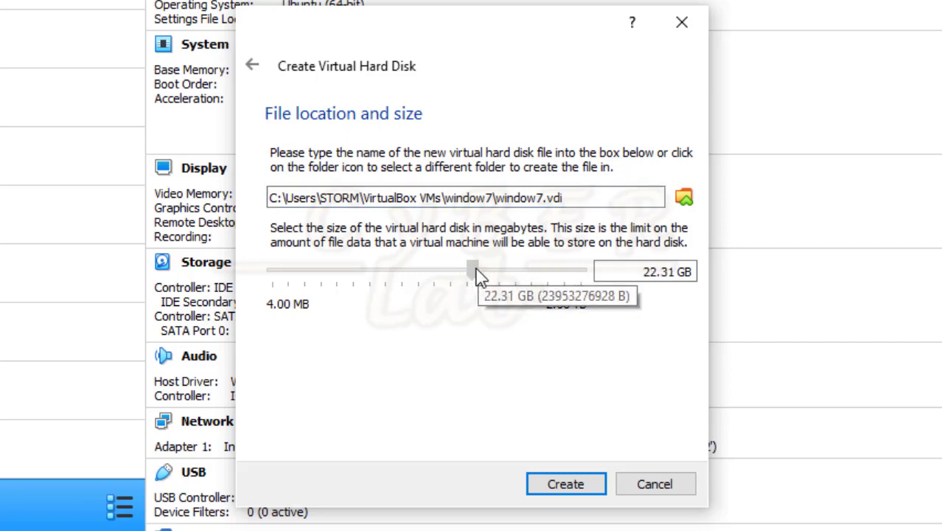
mouse_move(463, 278)
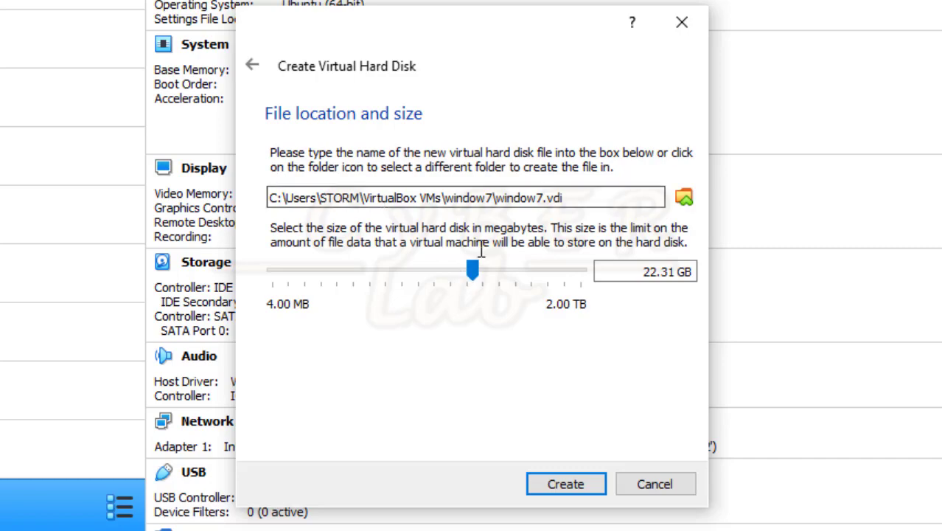
left_click(564, 484)
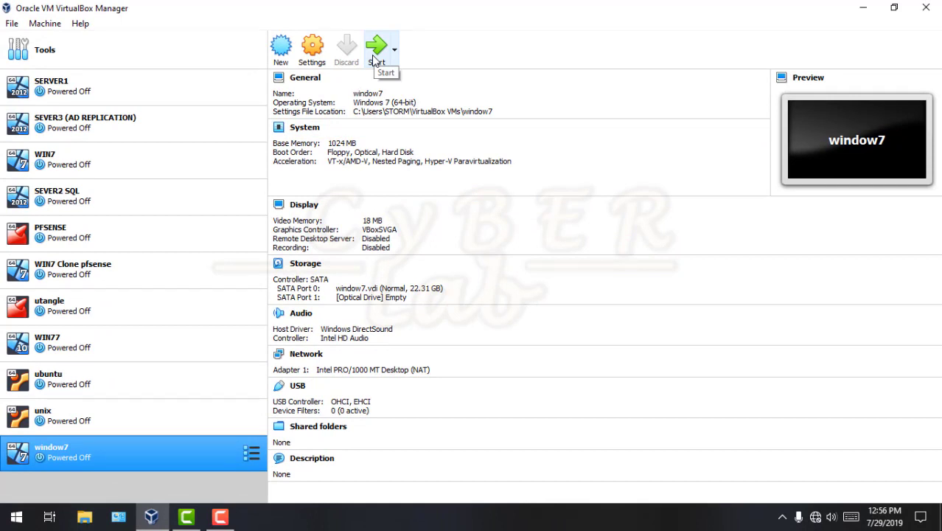
Start the window7 virtual machine and dismiss the start-up disk selection without choosing a disk.
left_click(375, 59)
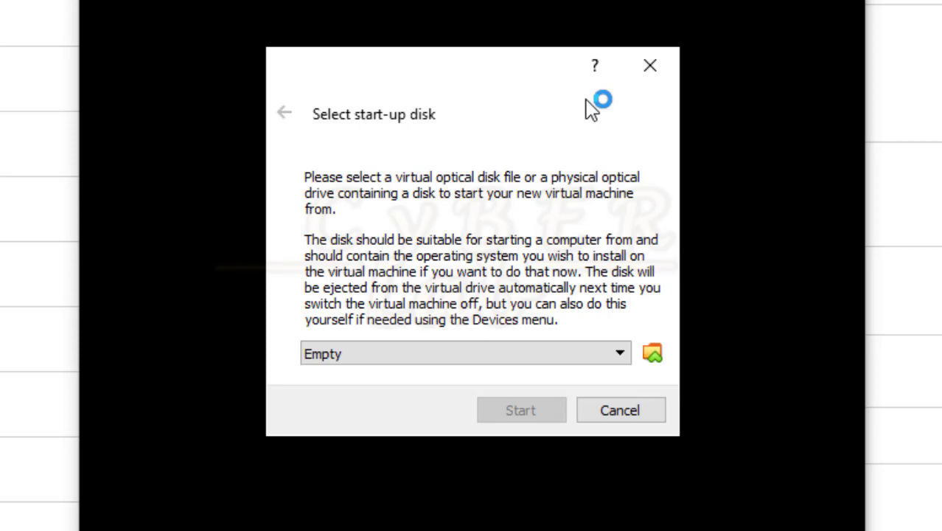
left_click(621, 417)
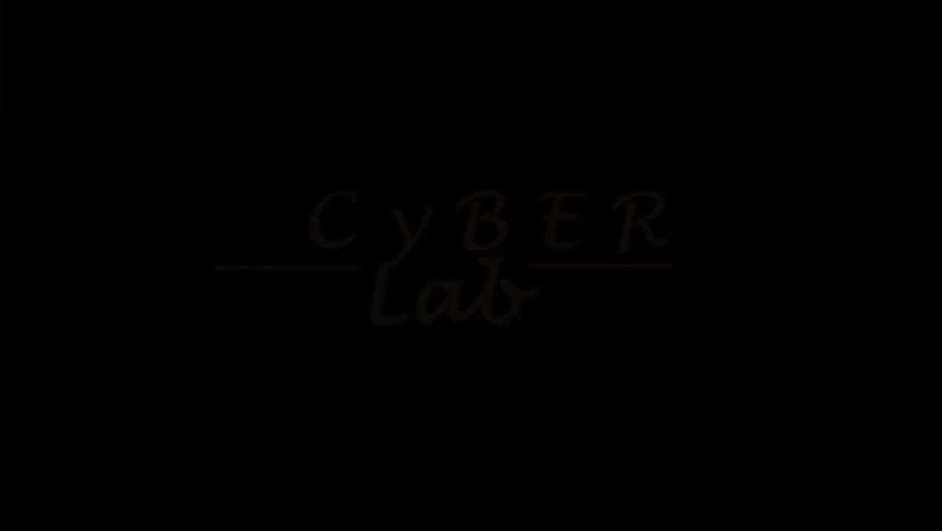